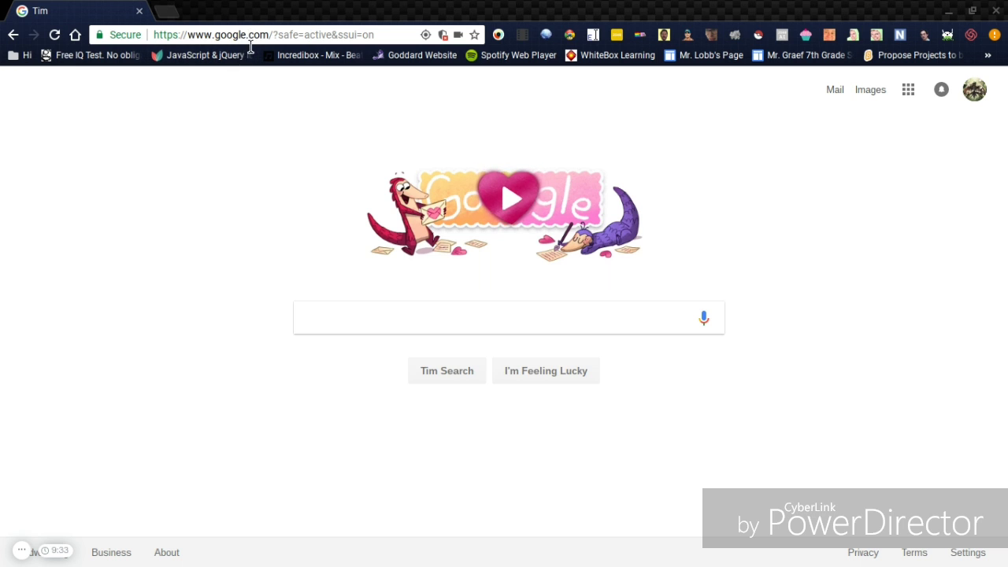
# - Go to the Chrome Web Store by entering 'ch' in the address bar
pyautogui.click(245, 37)
pyautogui.write('Ach')
pyautogui.hotkey('ctrl', 'a')
pyautogui.write('ch')
pyautogui.press('Return')
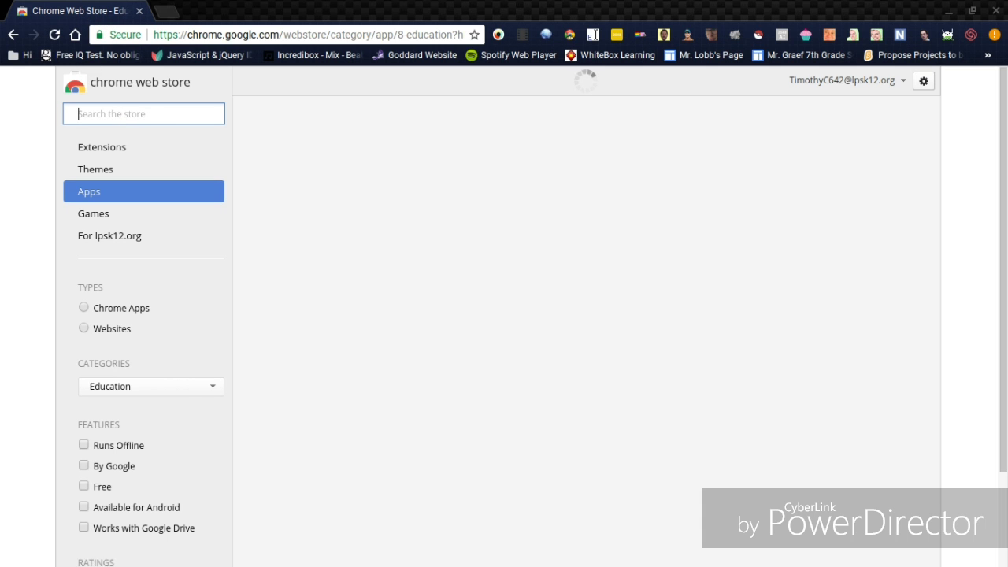
# - Search the Web Store for 'twerk' and scroll the results
pyautogui.write('twerk')
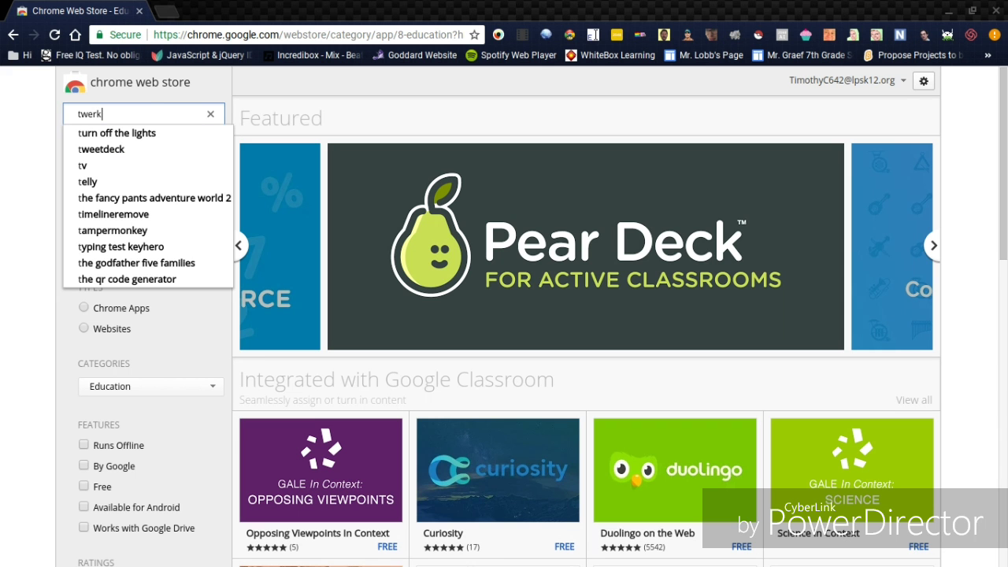
pyautogui.press('Return')
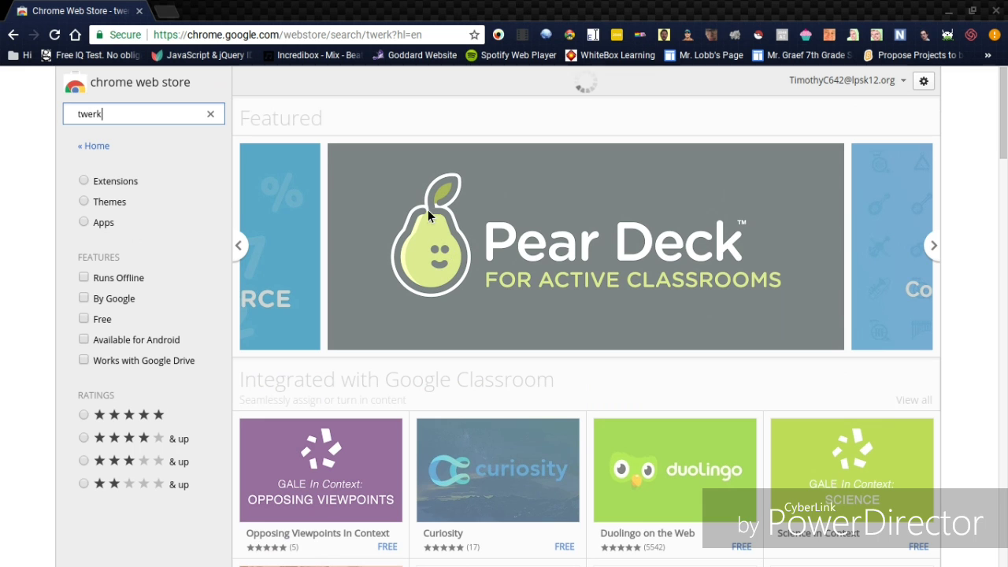
pyautogui.moveTo(3, 236)
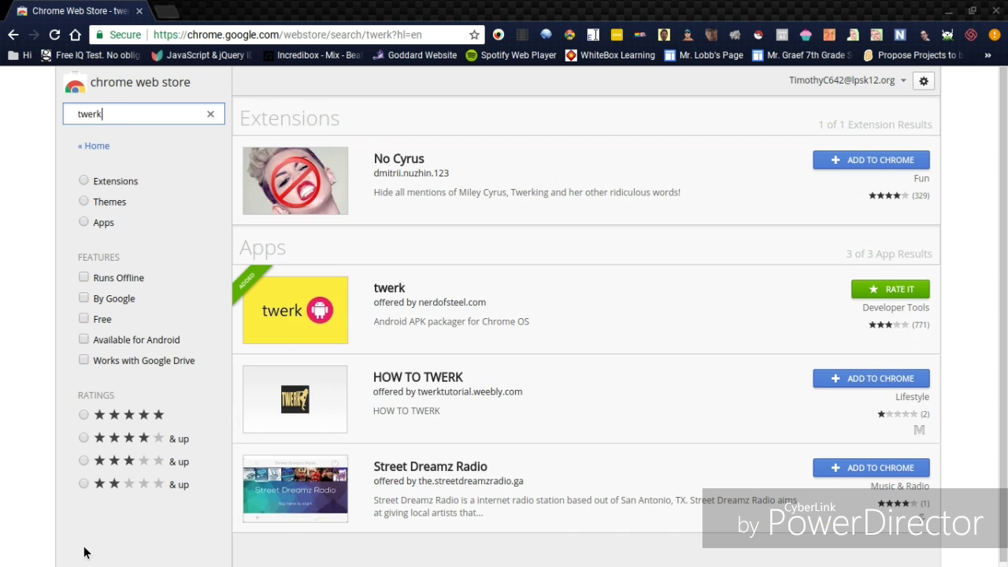
pyautogui.scroll(-1, 958, 223)
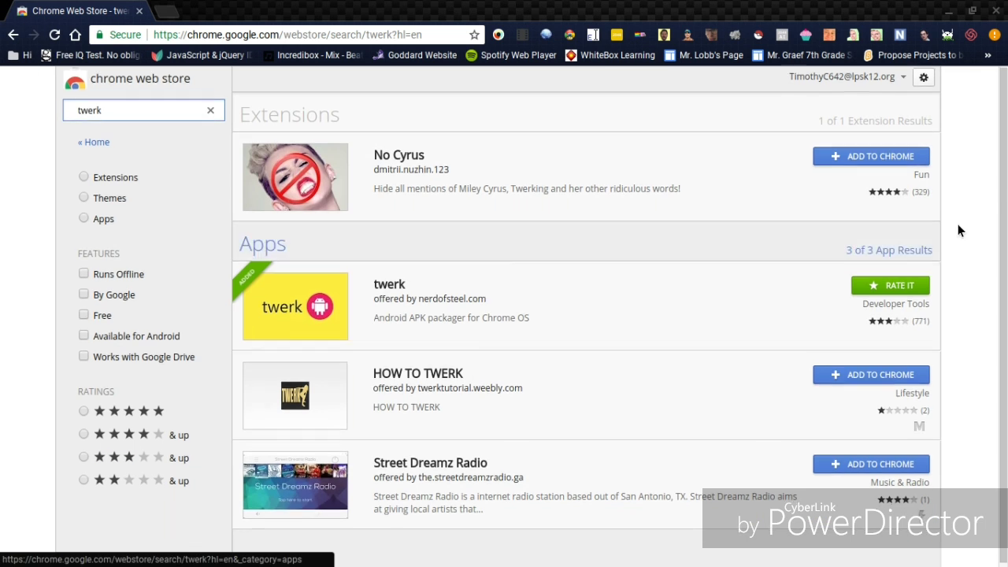
# - Clear the search query, then view and close the No Cyrus listing
pyautogui.click(218, 119)
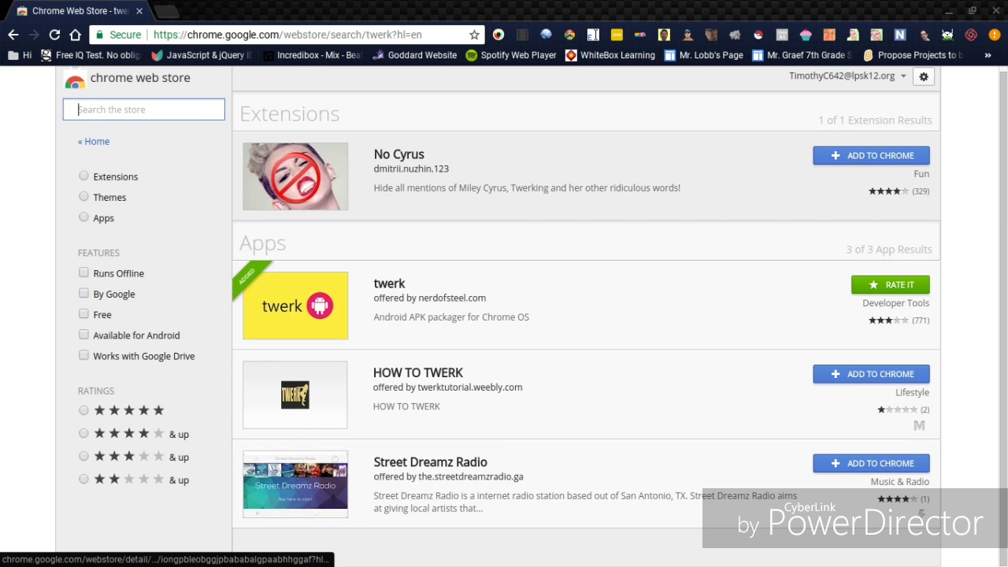
pyautogui.click(585, 176)
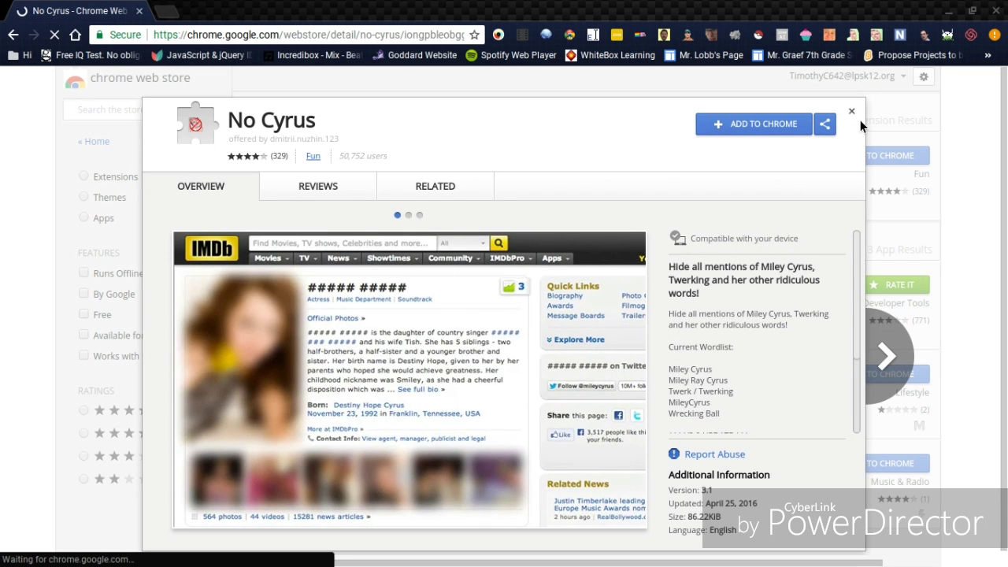
pyautogui.click(852, 112)
# - Replace the store search with 'evernote' and run it
pyautogui.click(163, 111)
pyautogui.press('BackSpace')
pyautogui.press('BackSpace')
pyautogui.press('BackSpace')
pyautogui.press('BackSpace')
pyautogui.press('BackSpace')
pyautogui.write('evernote')
pyautogui.press('Return')
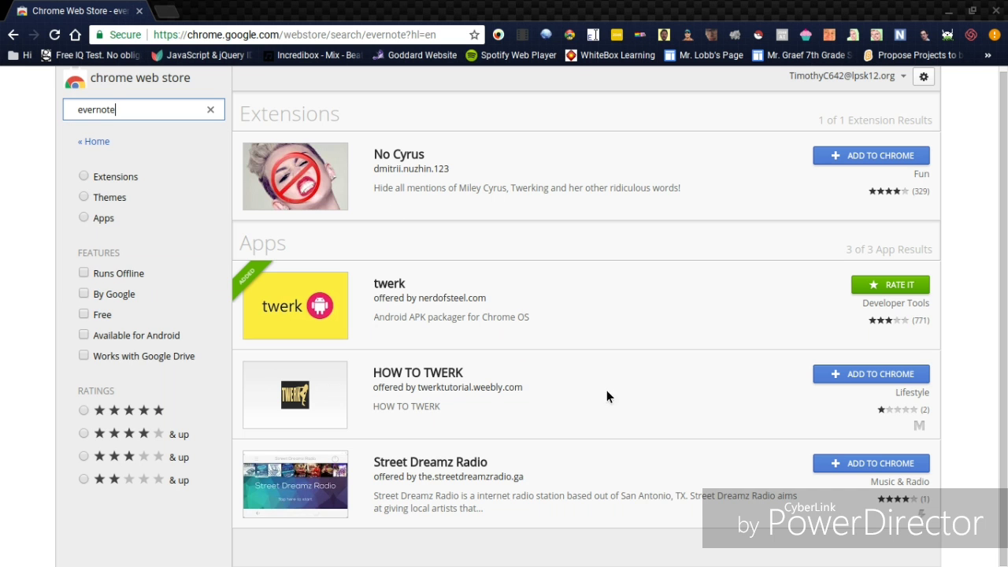
# - Scroll down through the evernote extension, theme and app results
pyautogui.scroll(-3, 423, 307)
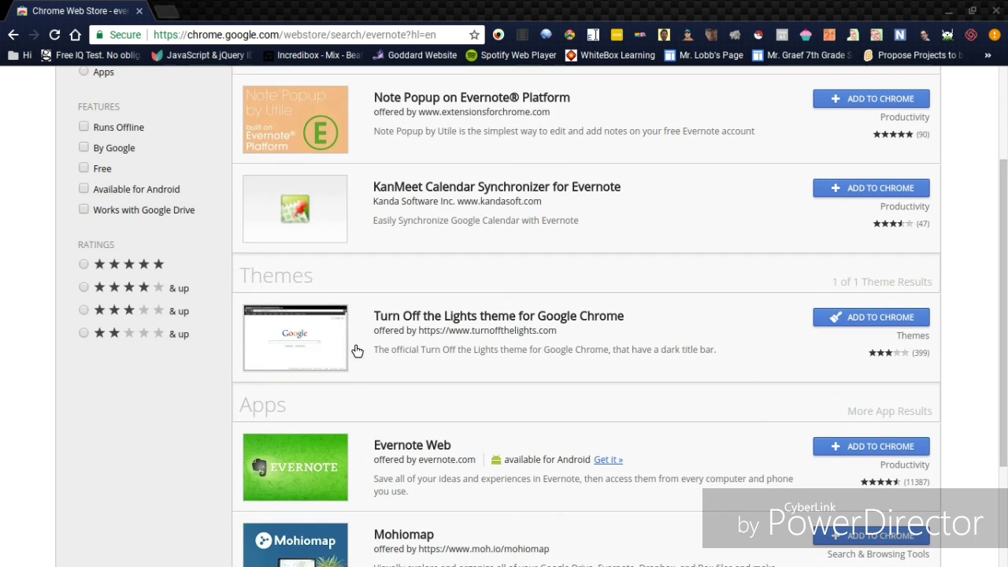
pyautogui.scroll(-2, 355, 342)
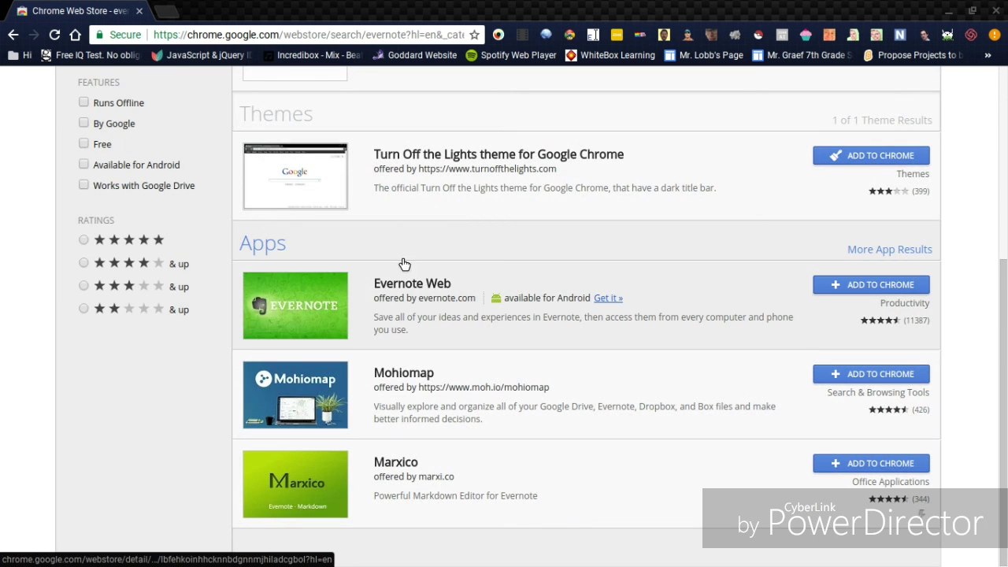
pyautogui.scroll(-3, 407, 272)
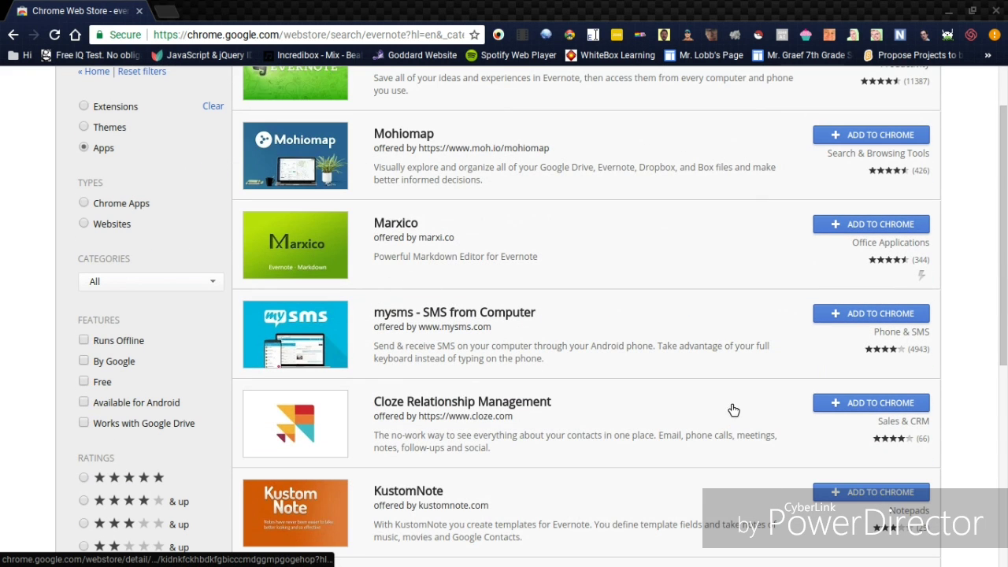
pyautogui.scroll(-5, 740, 378)
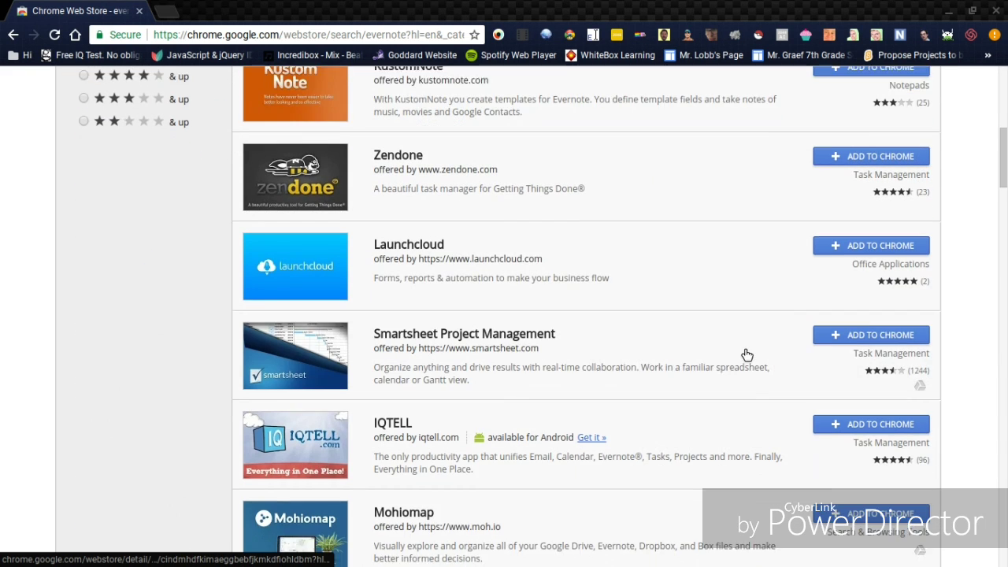
pyautogui.scroll(-6, 741, 362)
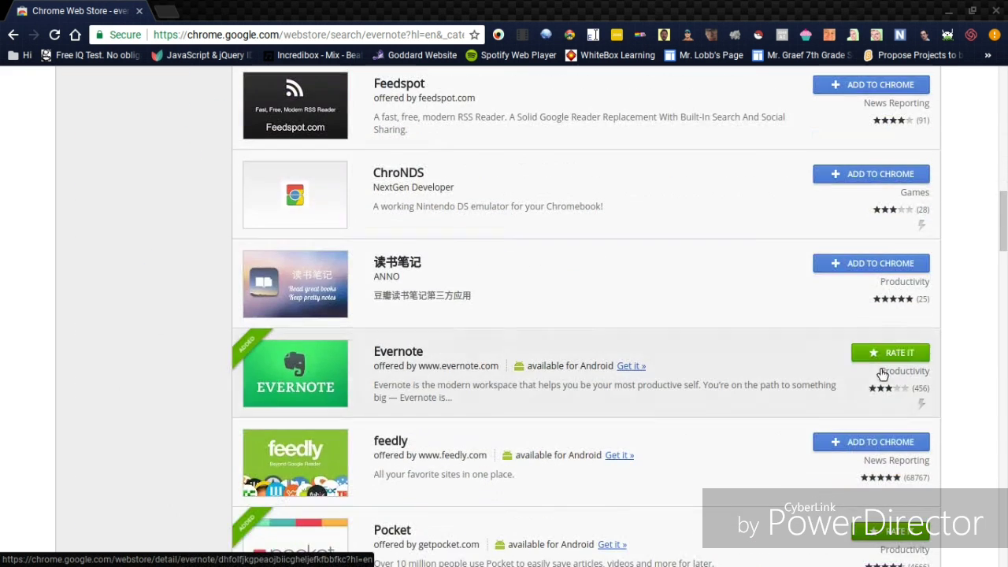
# - Replace the Web Store tab with a new tab and bring up the app launcher
pyautogui.click(166, 12)
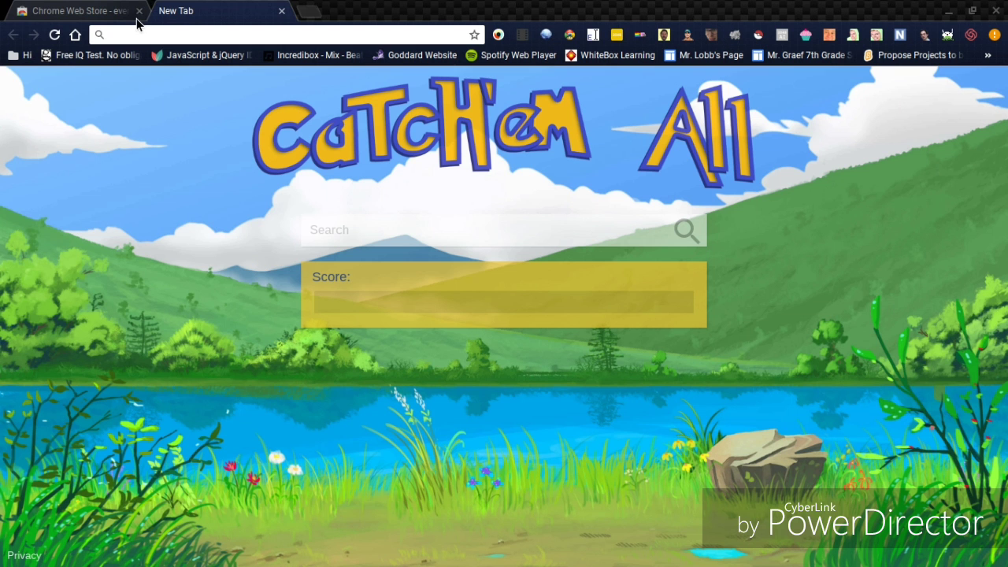
pyautogui.click(138, 11)
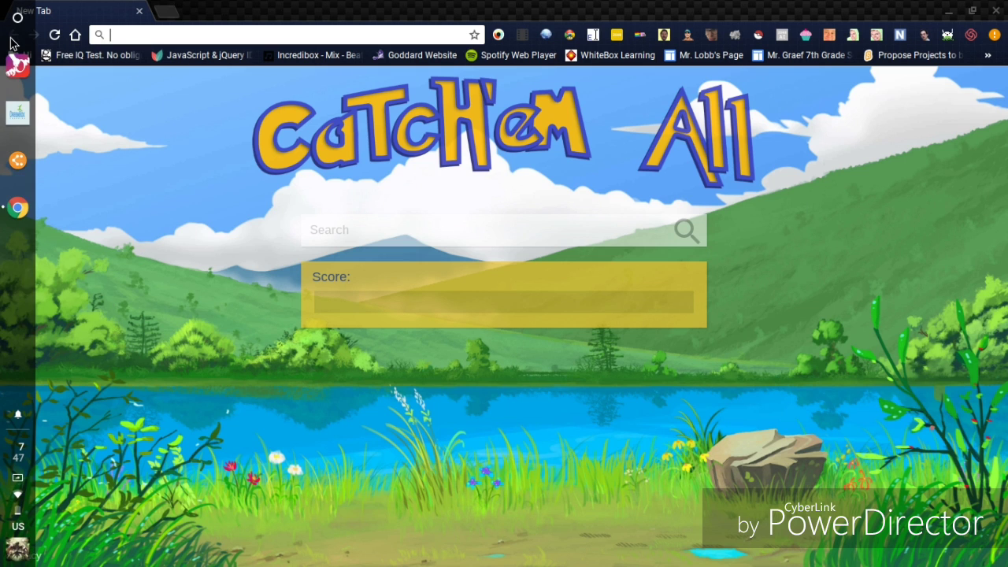
pyautogui.click(18, 18)
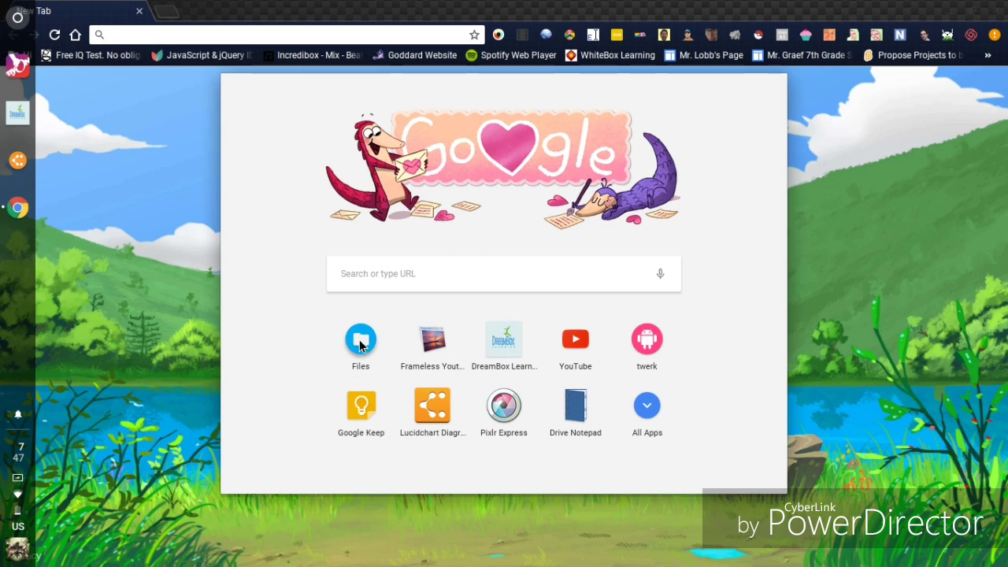
# - Open and close the Files app, then reopen the launcher
pyautogui.click(360, 345)
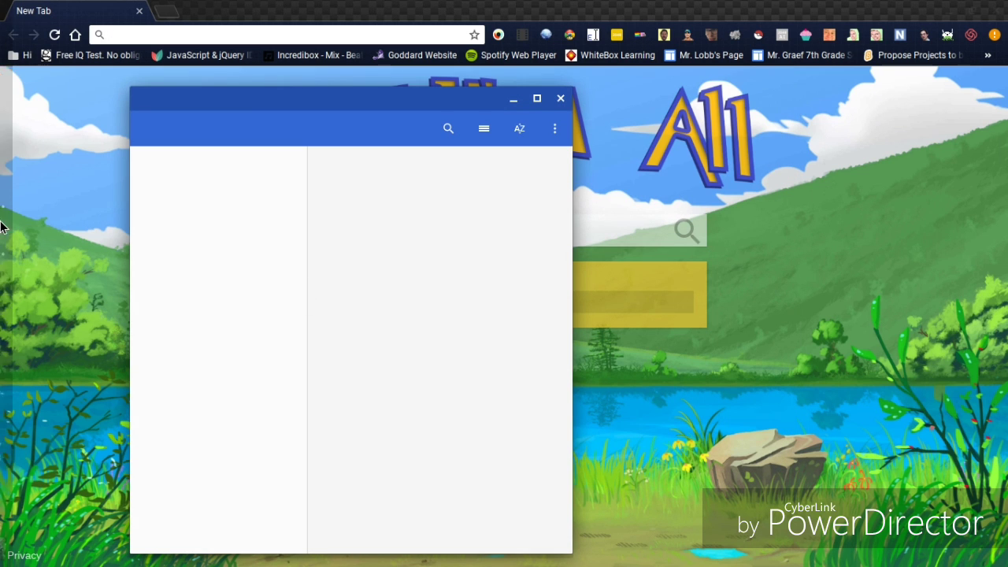
pyautogui.click(560, 99)
pyautogui.press('super')
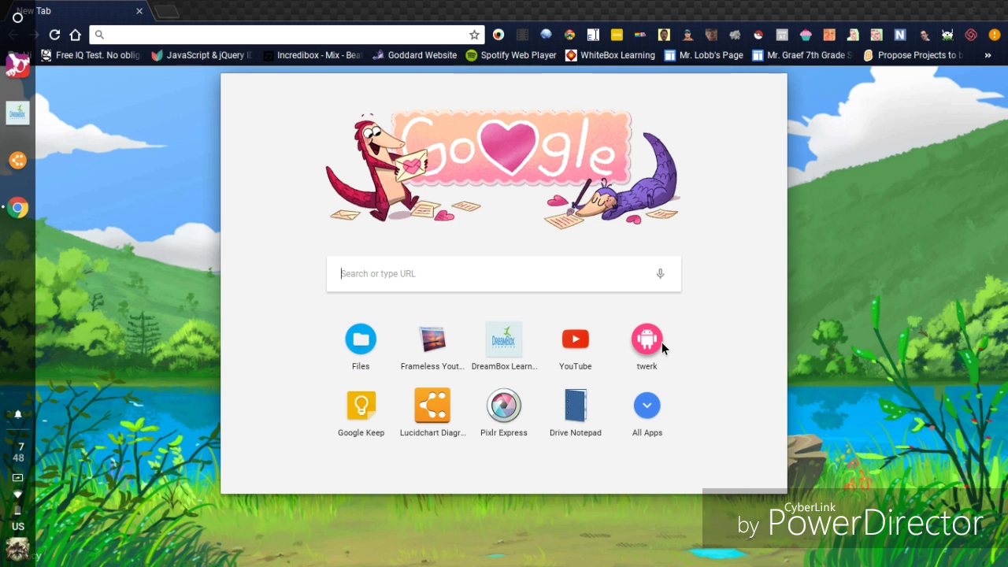
# - Launch twerk, centre its window, and start choosing an APK to package
pyautogui.click(659, 343)
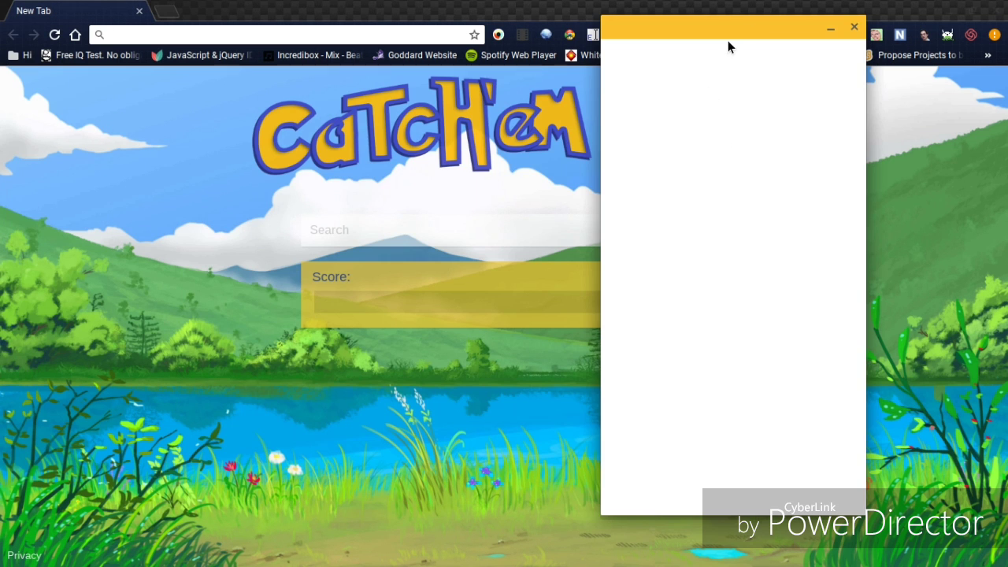
pyautogui.moveTo(730, 41); pyautogui.dragTo(218, 46)
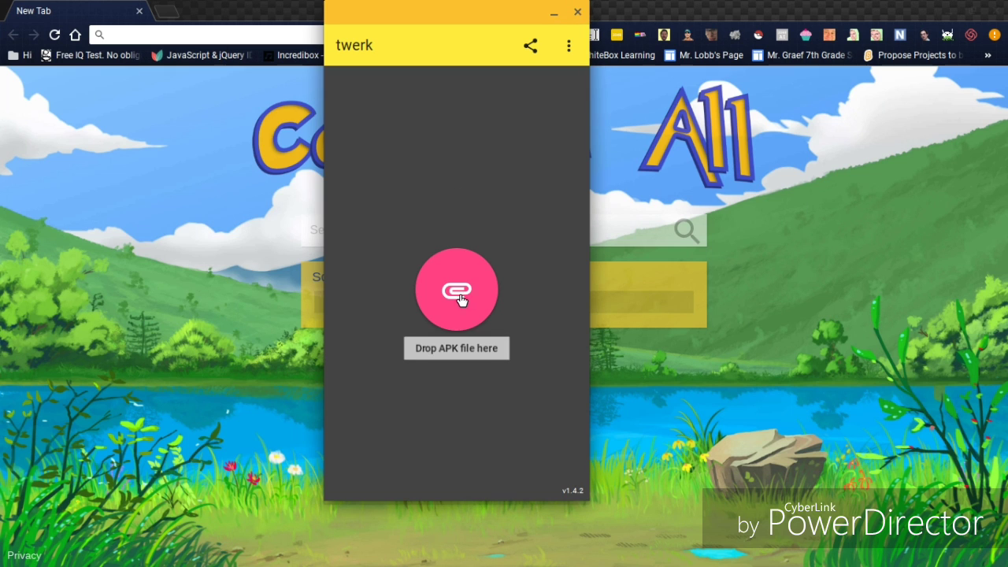
pyautogui.click(470, 293)
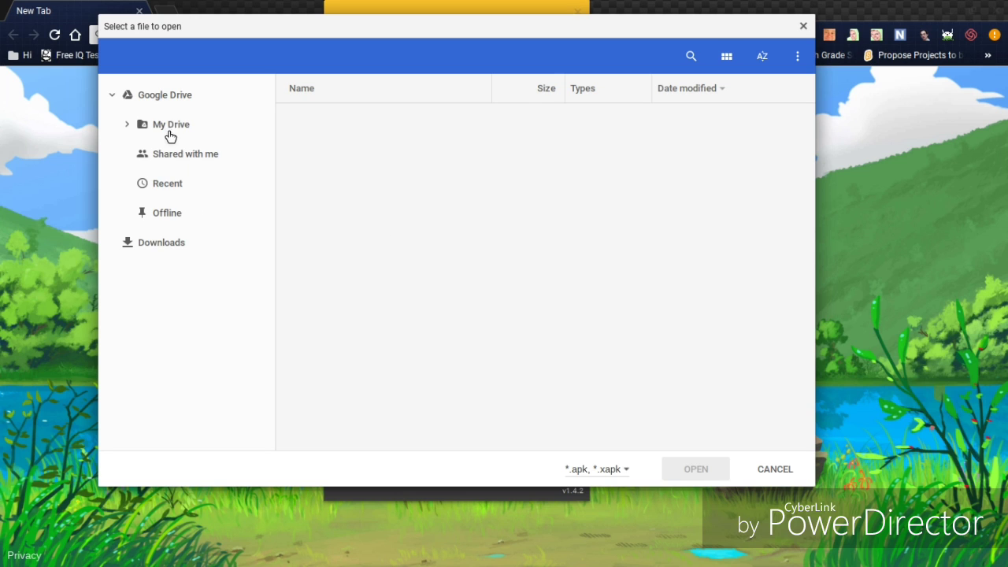
# - Select the PLATINUM DASH 2.1 APK file in My Drive
pyautogui.click(162, 130)
pyautogui.scroll(-2, 355, 256)
pyautogui.click(353, 351)
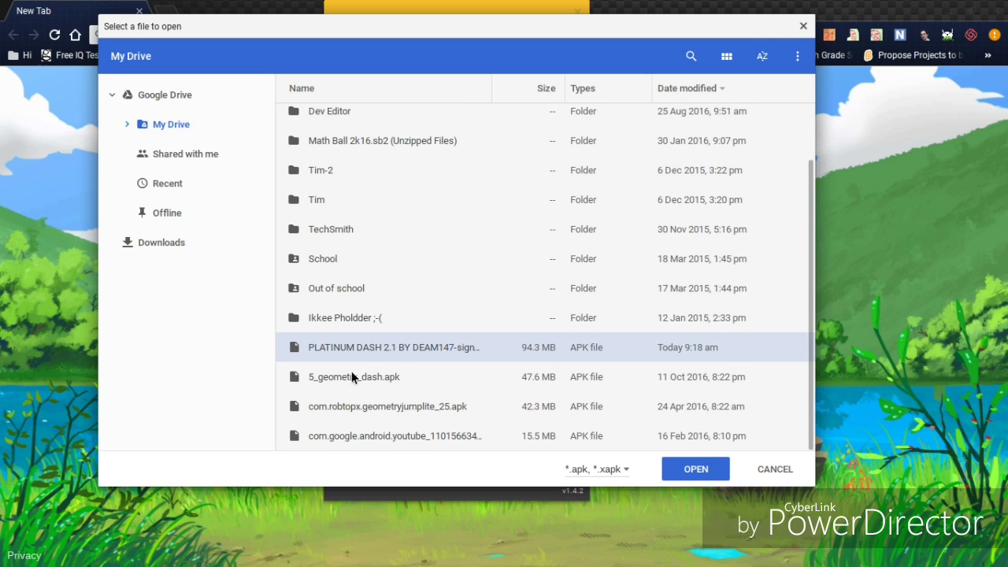
# - Load the chosen APK and change its package name to com.robtopx.geometryjump
pyautogui.click(700, 470)
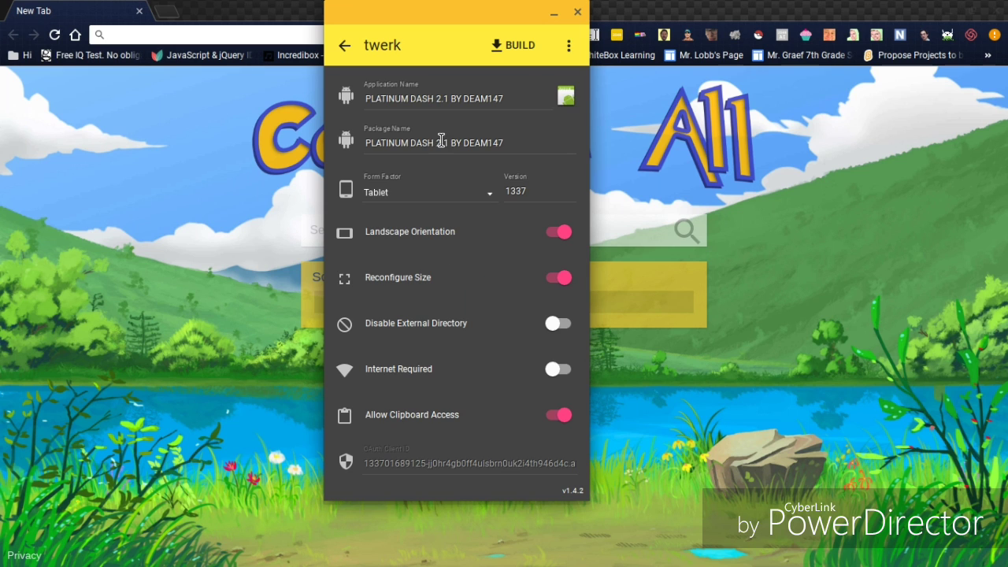
pyautogui.moveTo(522, 149); pyautogui.dragTo(365, 161)
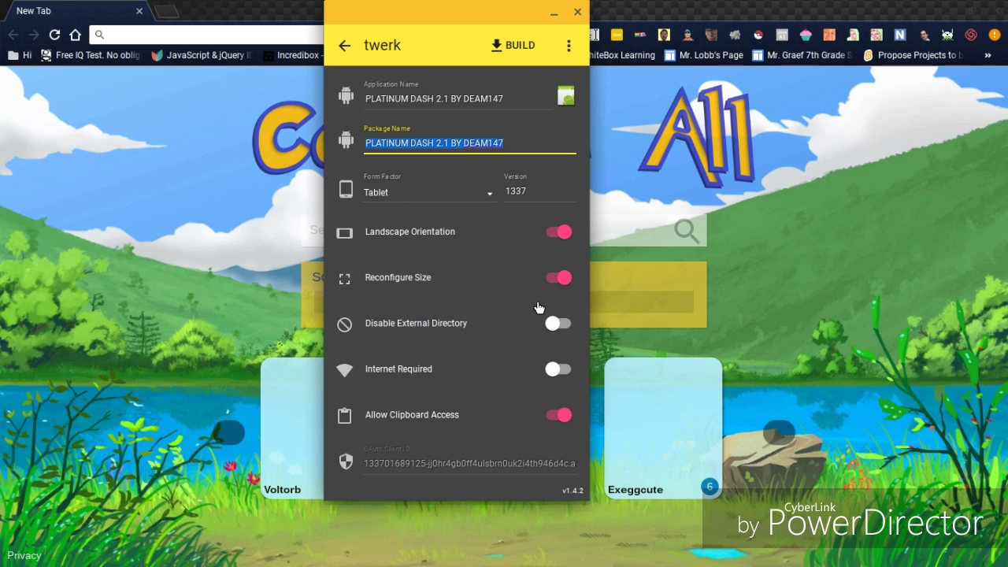
pyautogui.write('com')
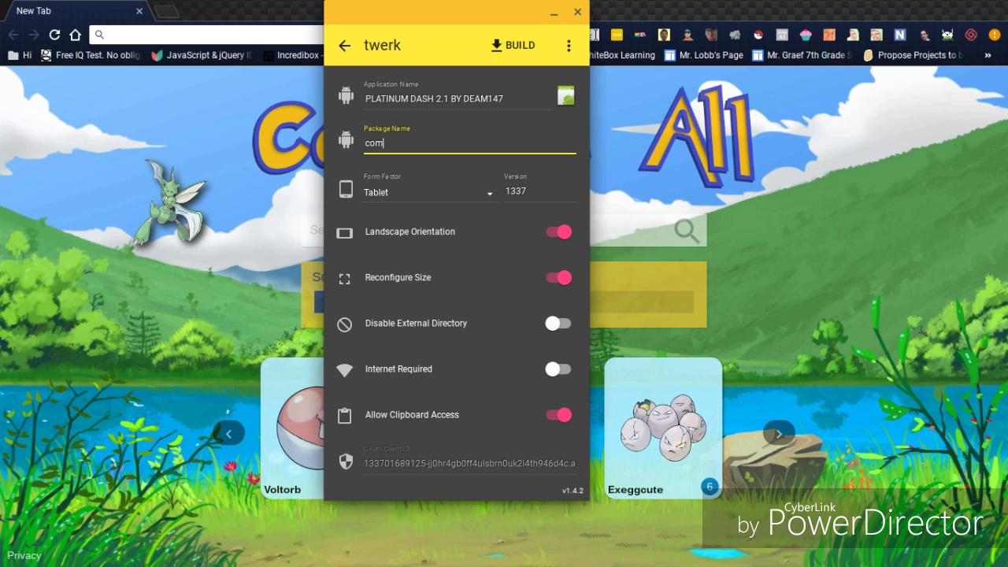
pyautogui.write('.')
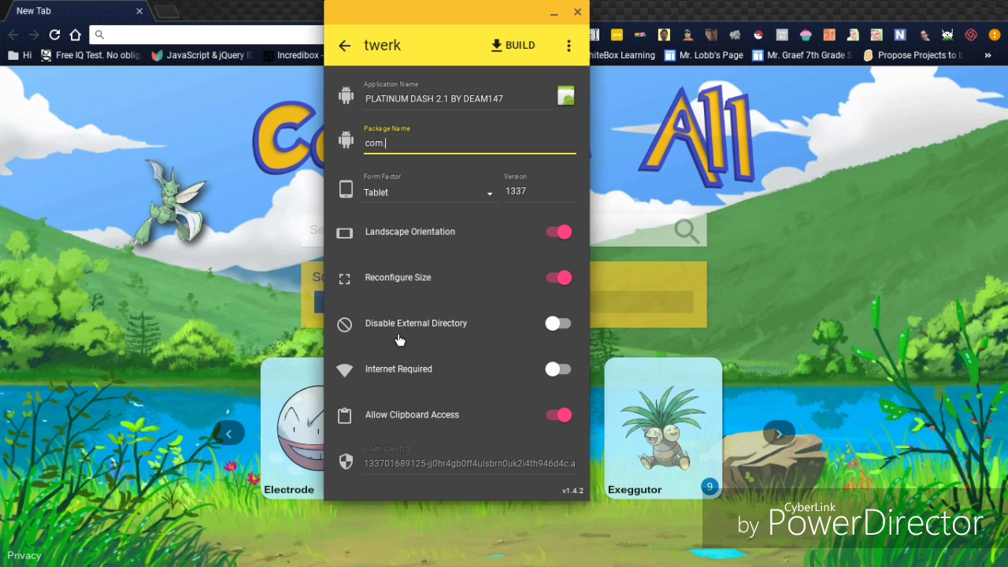
pyautogui.write('robtop')
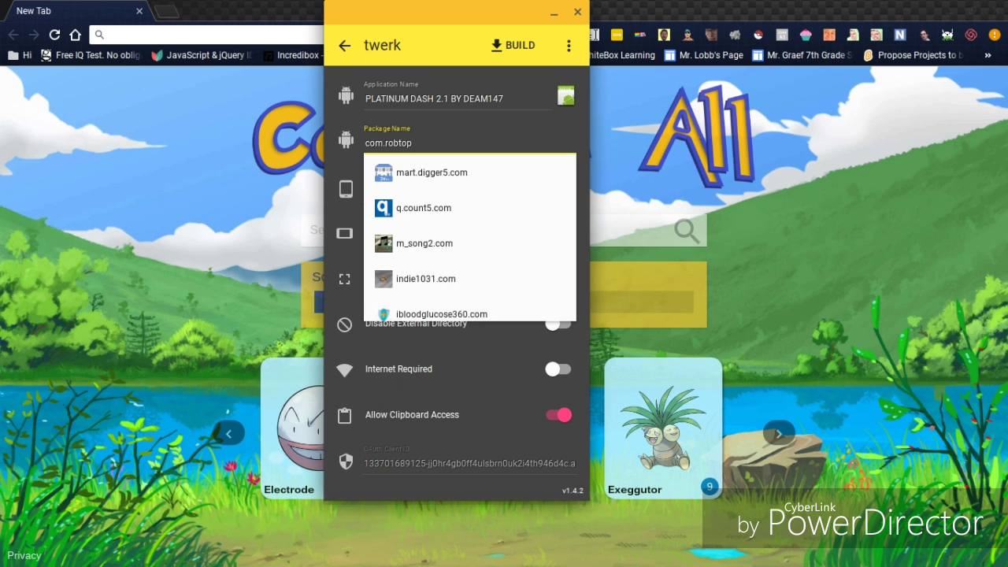
pyautogui.write('x.')
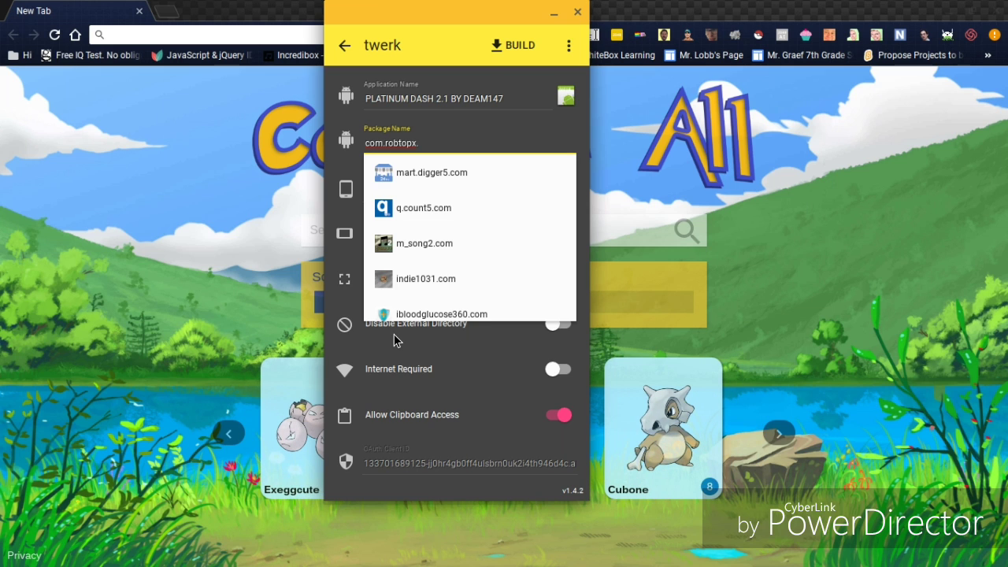
pyautogui.write('geometryjump')
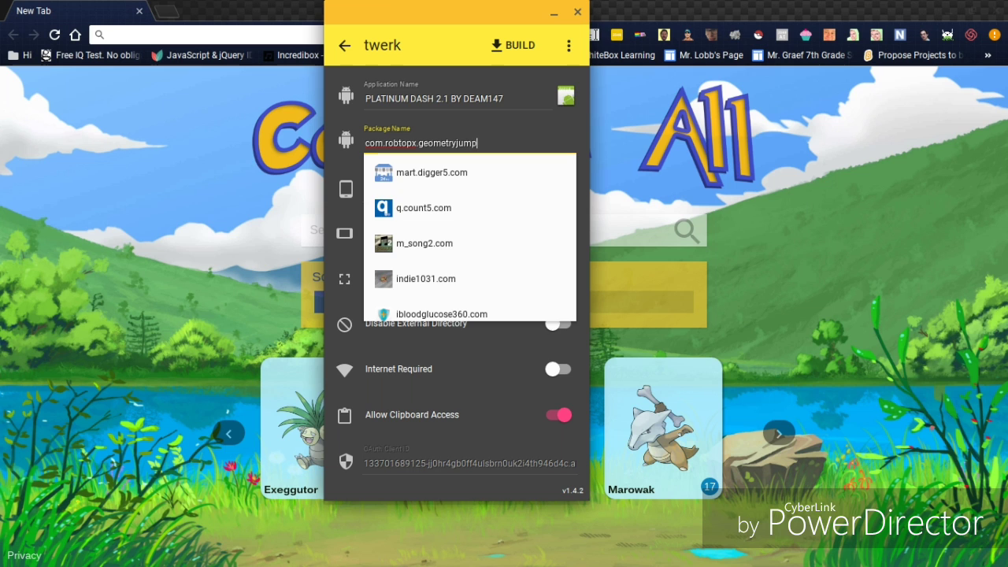
pyautogui.press('Return')
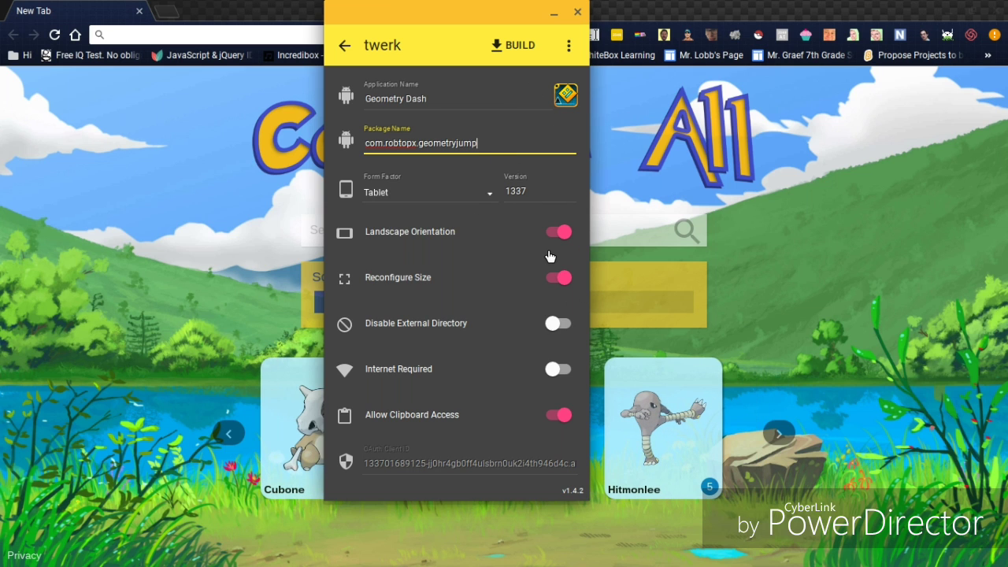
# - Build the Geometry Dash app with Downloads as the output folder
pyautogui.click(505, 49)
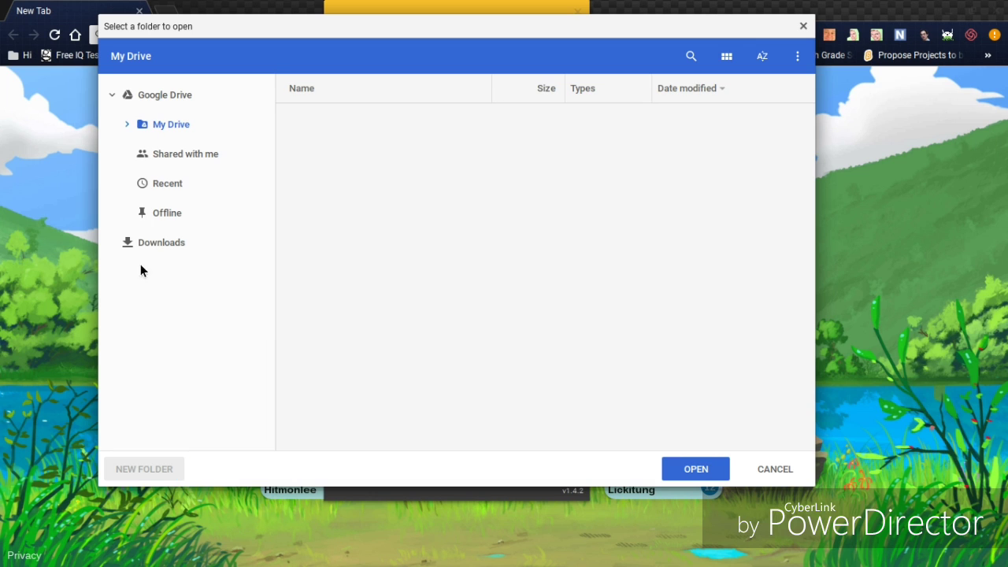
pyautogui.click(167, 242)
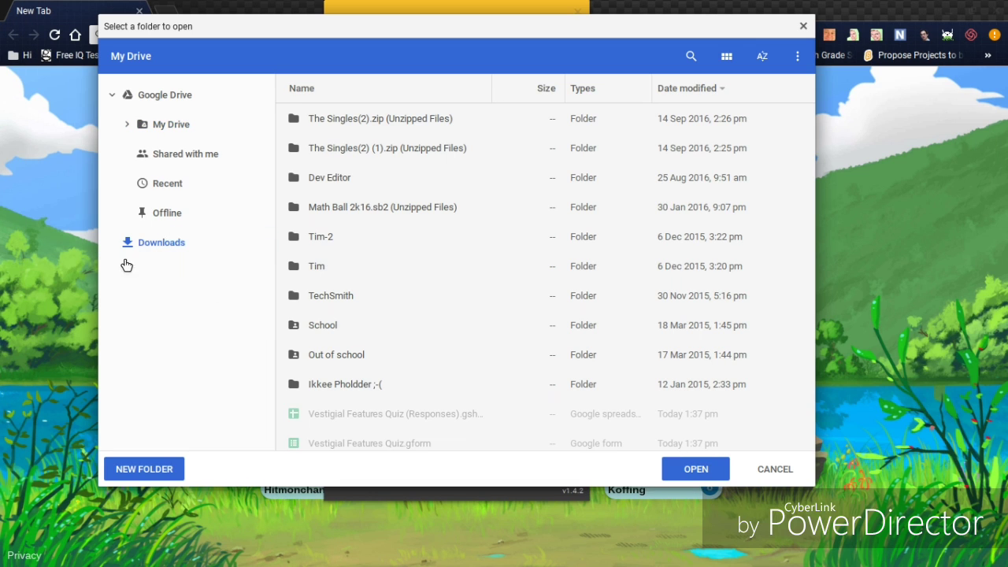
pyautogui.click(702, 475)
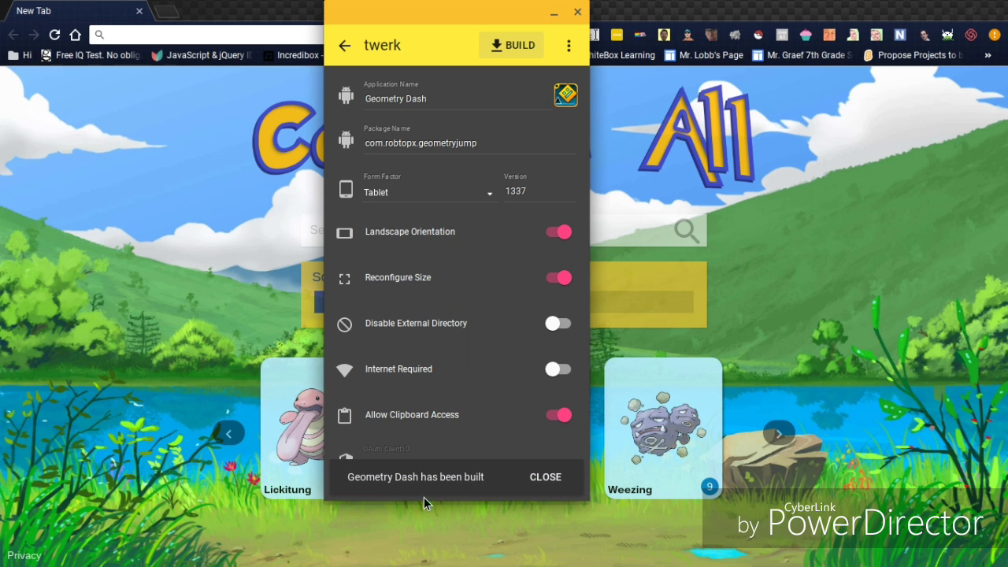
# - Close twerk and go to Chrome's Extensions page via More tools
pyautogui.click(577, 11)
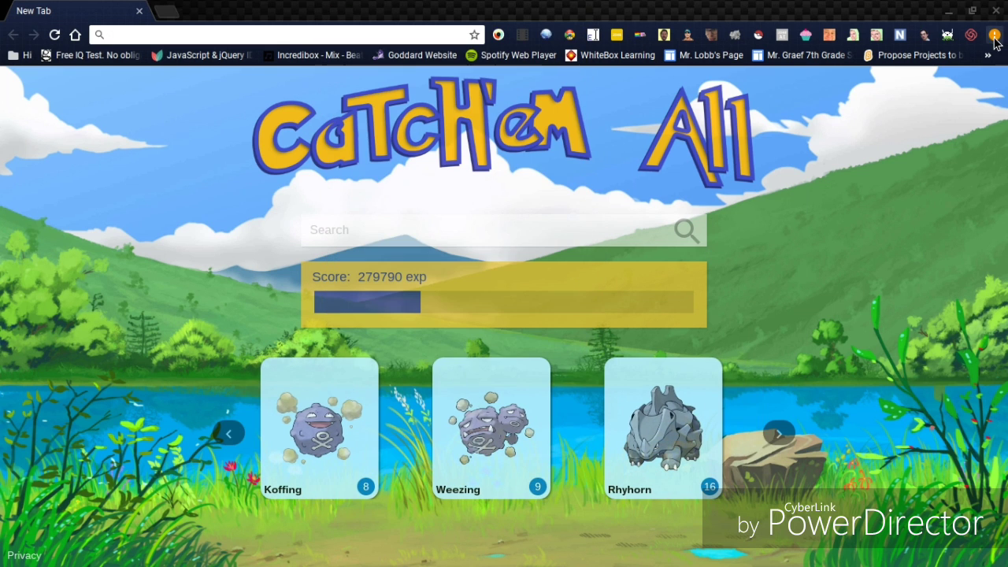
pyautogui.click(994, 36)
pyautogui.moveTo(817, 347)
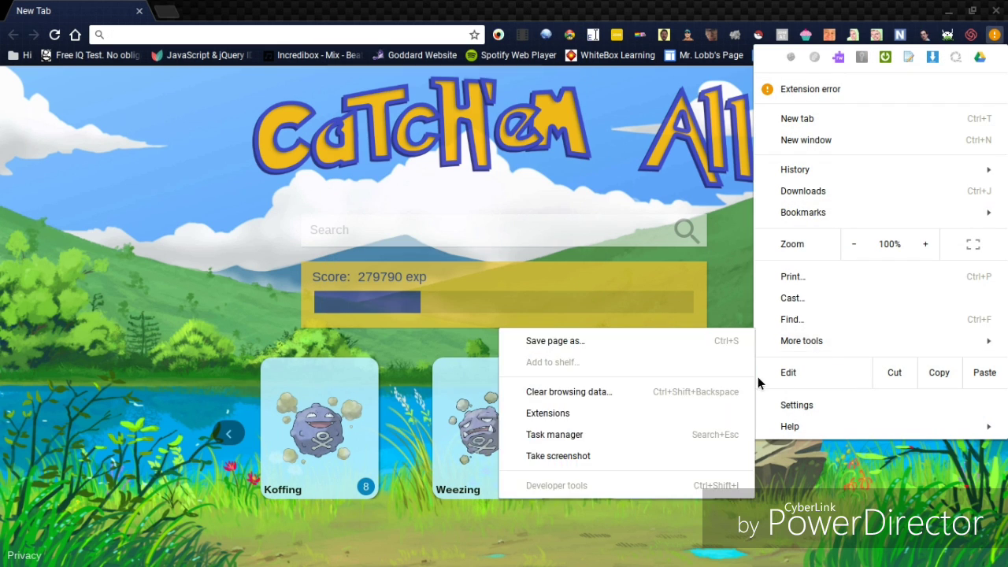
pyautogui.click(649, 417)
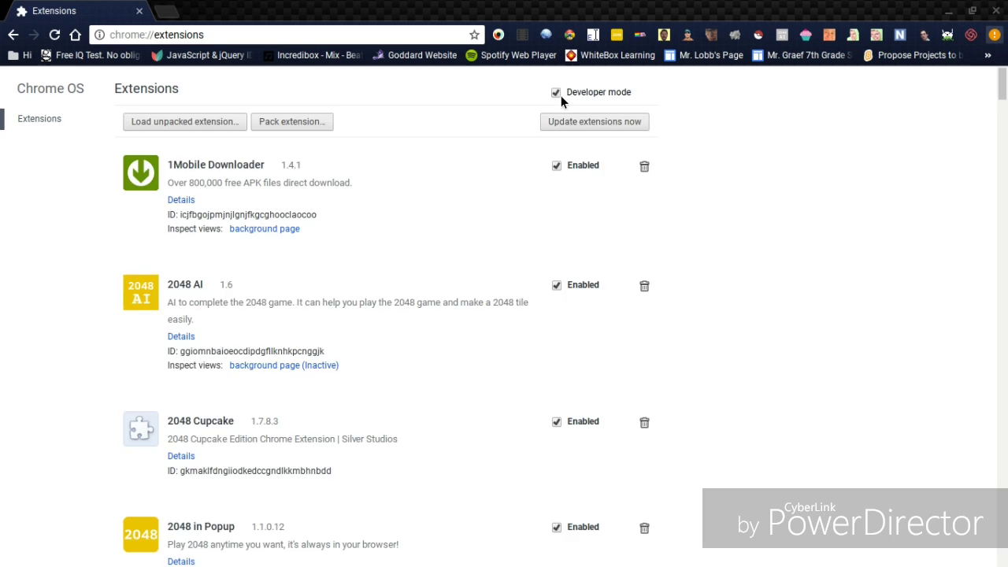
# - Enable Developer mode and start 'Load unpacked extension...'
pyautogui.click(555, 92)
pyautogui.click(556, 93)
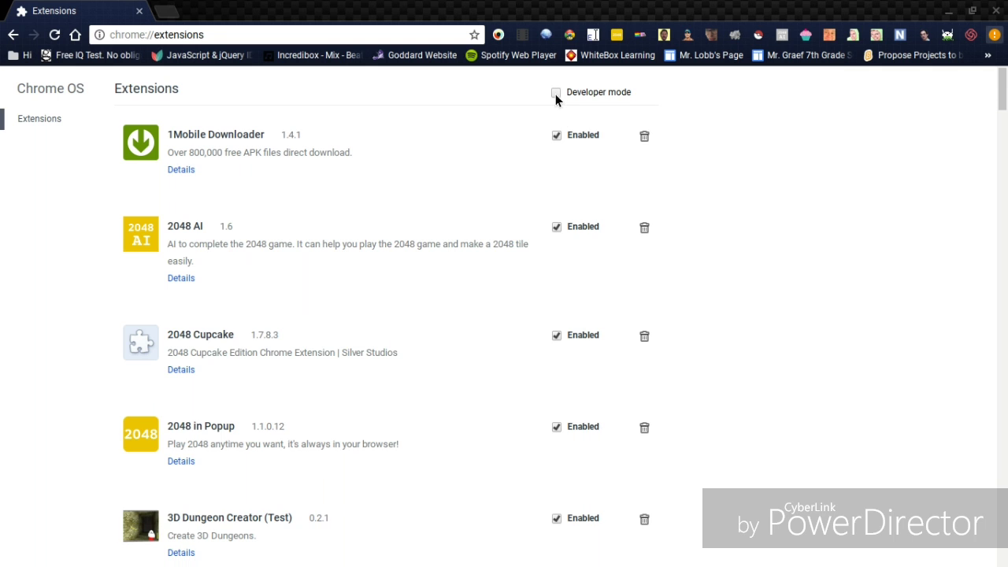
pyautogui.click(556, 93)
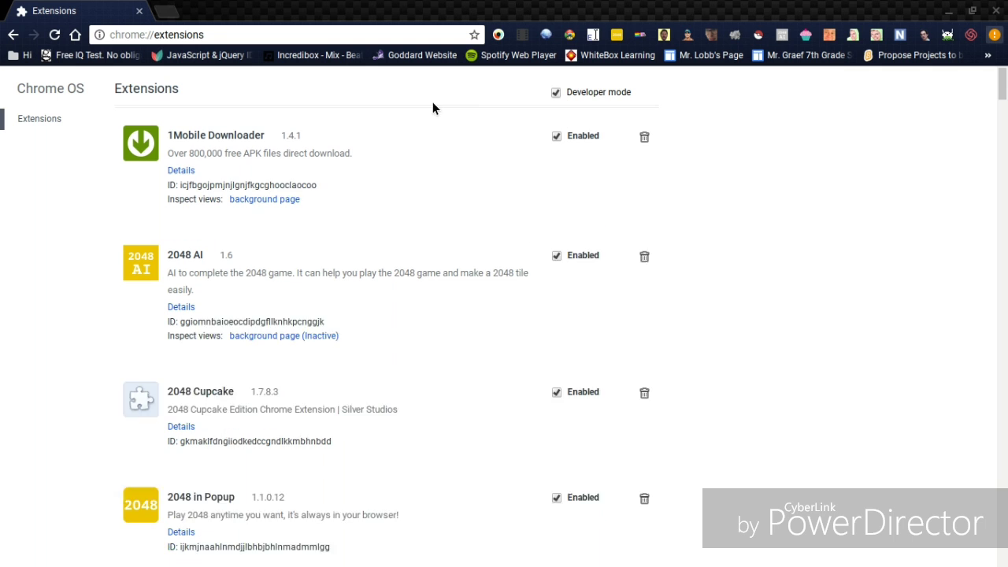
pyautogui.click(557, 91)
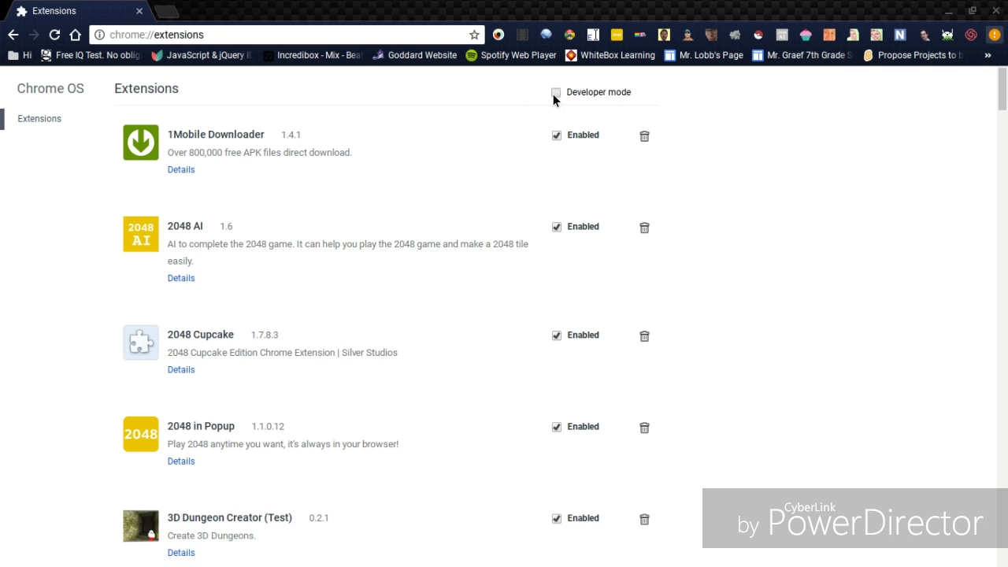
pyautogui.click(553, 94)
pyautogui.click(193, 126)
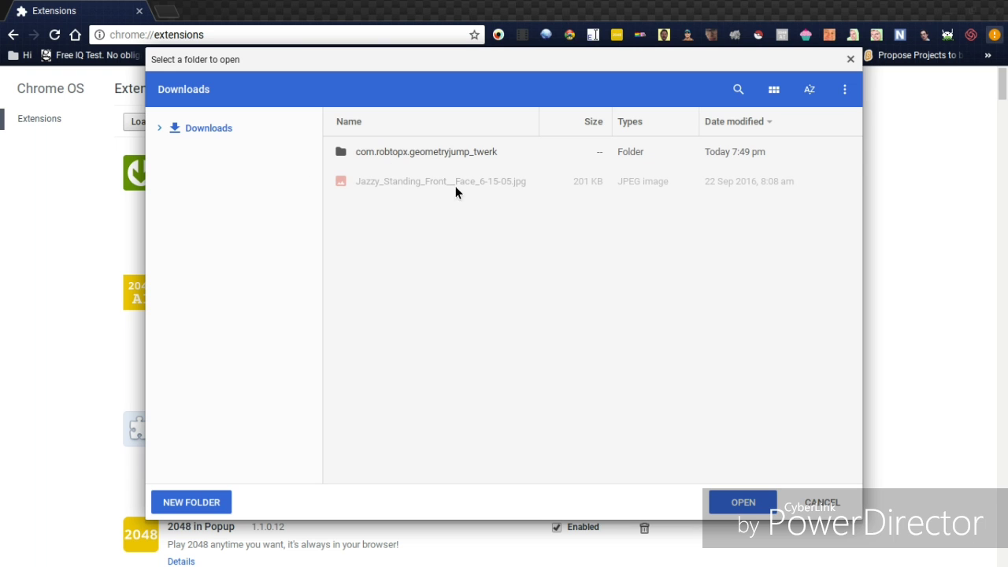
# - Load the com.robtopx.geometryjump_twerk folder from Downloads as an unpacked extension
pyautogui.click(437, 151)
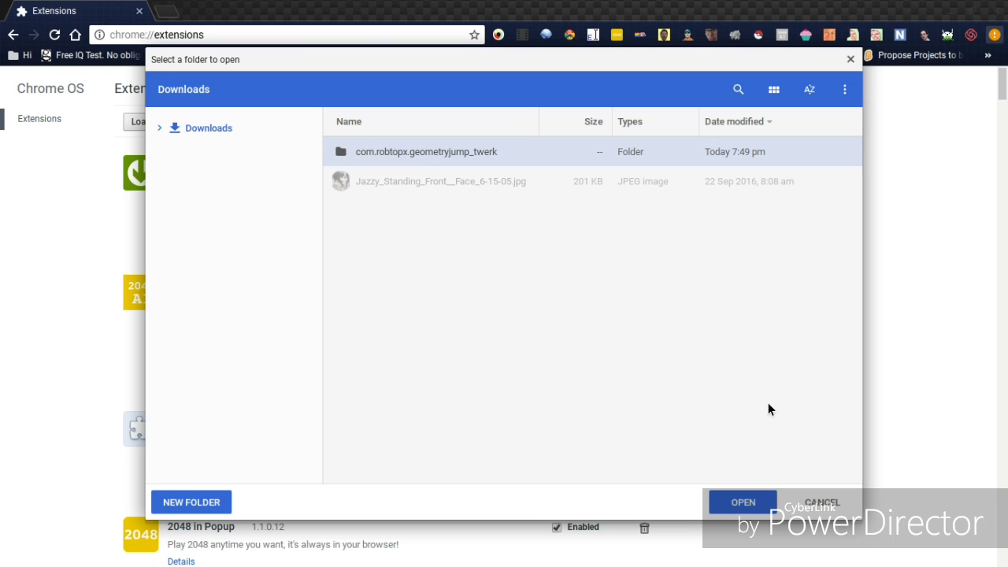
pyautogui.click(729, 505)
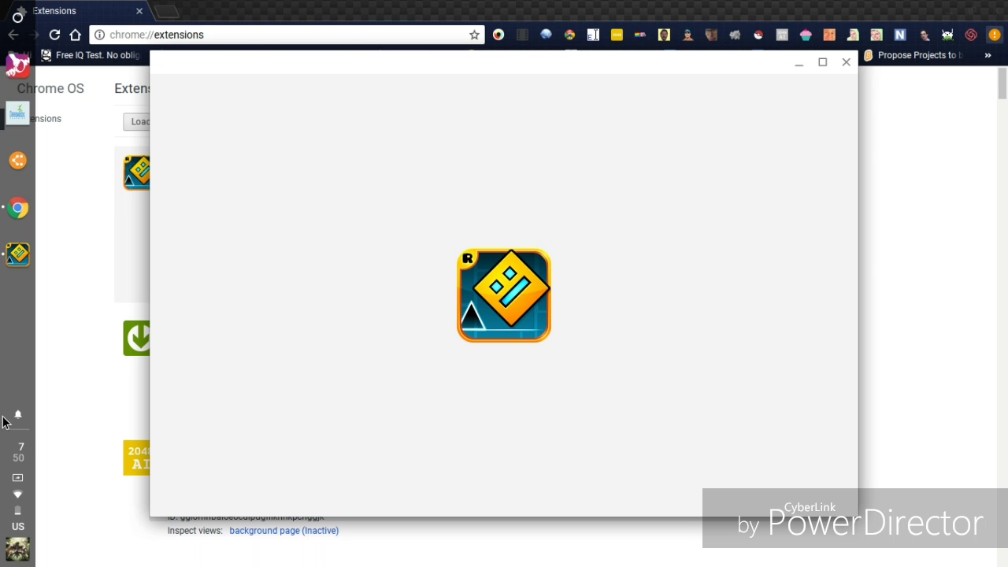
# - Open and close the system tray while Geometry Dash loads to its main menu
pyautogui.click(15, 493)
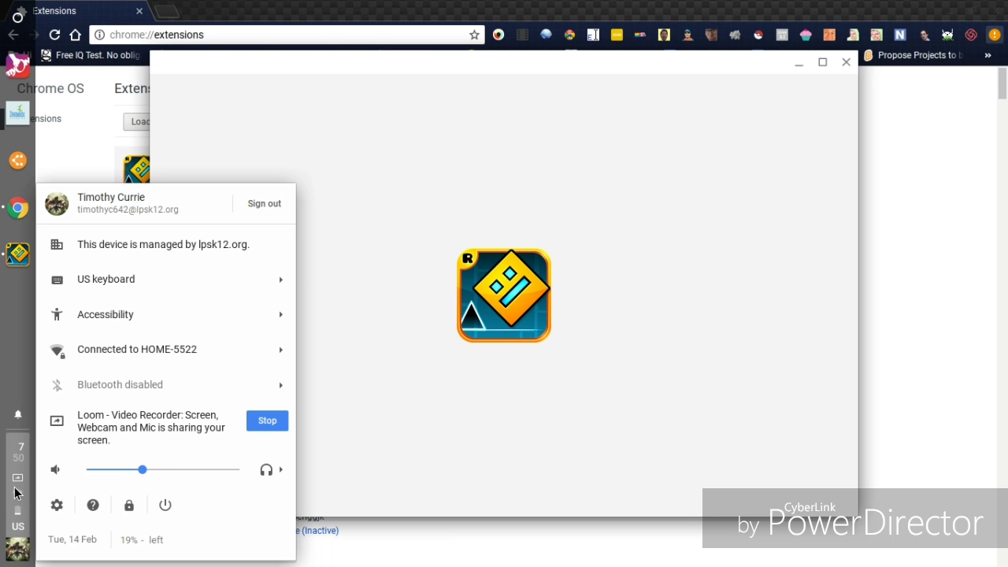
pyautogui.click(16, 492)
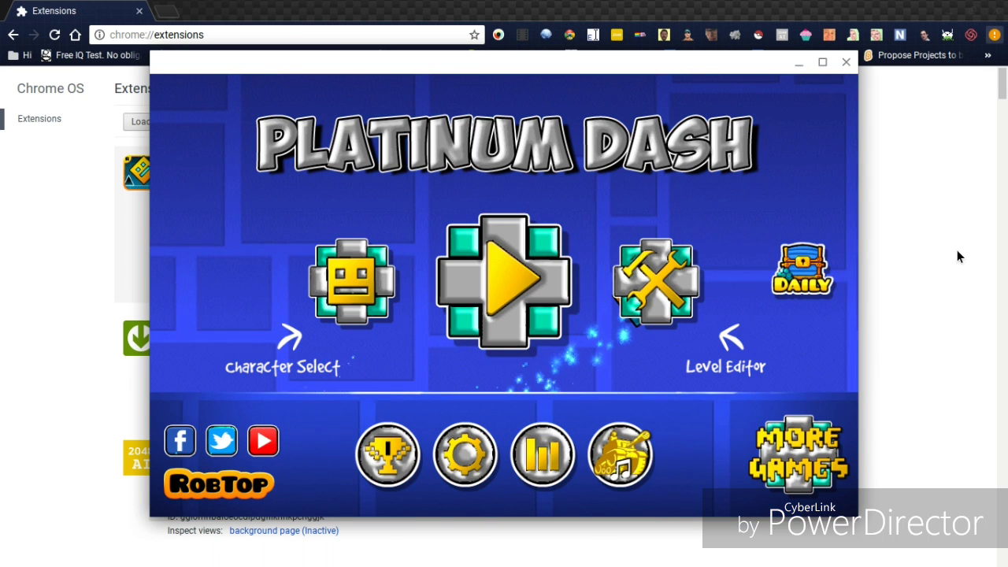
# - Check the daily rewards and the level creator menu, returning to the main menu
pyautogui.click(797, 271)
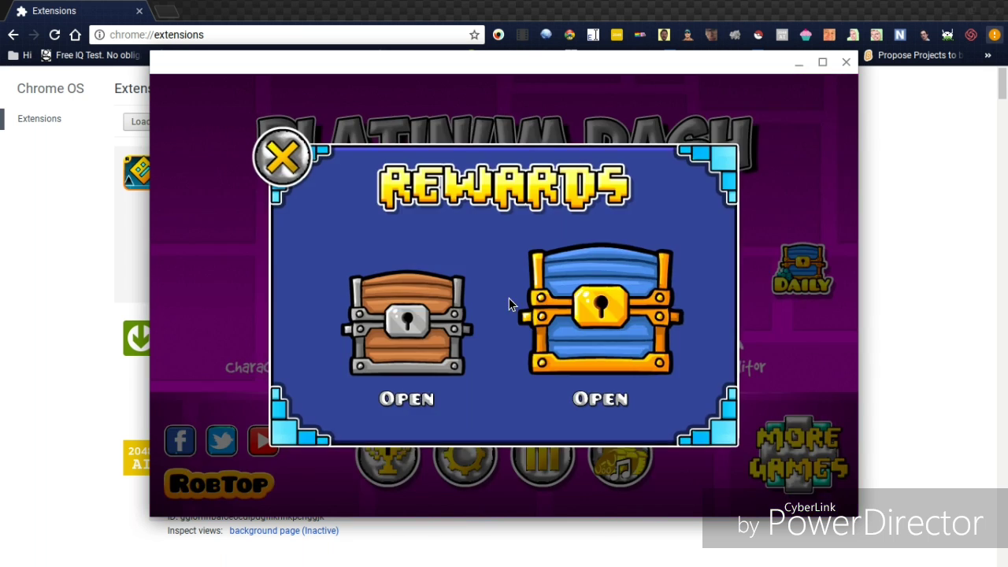
pyautogui.click(281, 157)
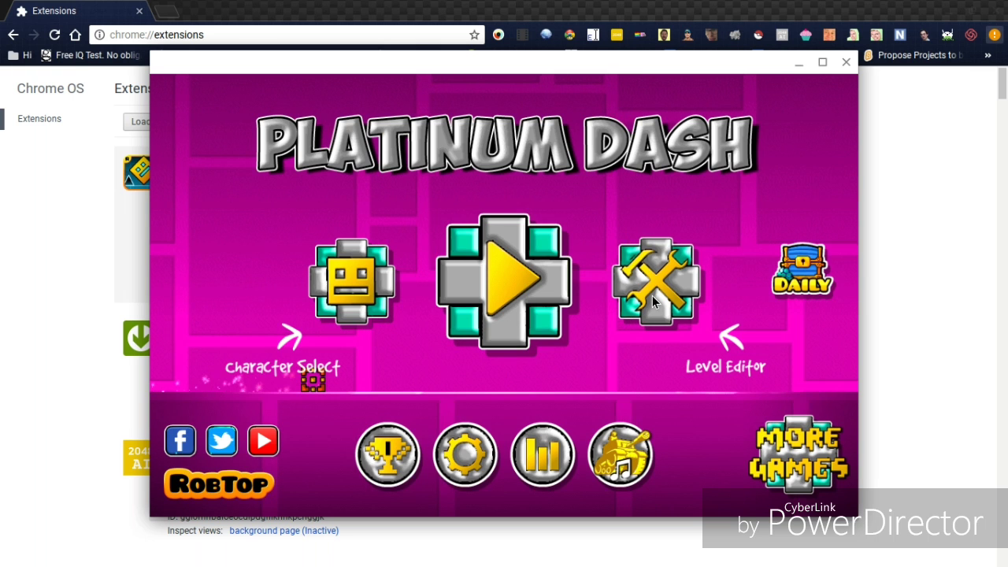
pyautogui.click(652, 295)
pyautogui.click(215, 128)
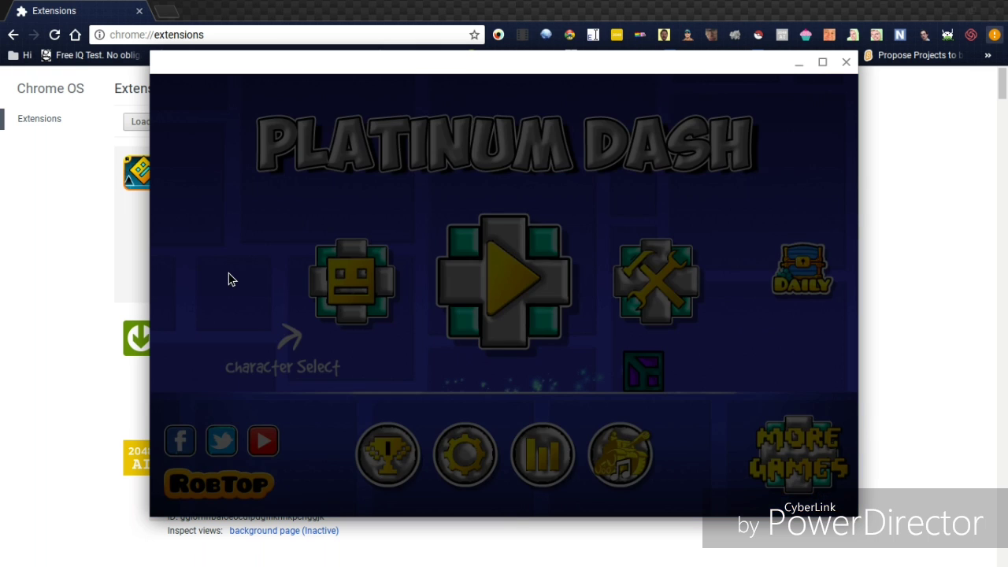
# - Flip through a few levels in Play, then close the Geometry Dash window
pyautogui.click(189, 295)
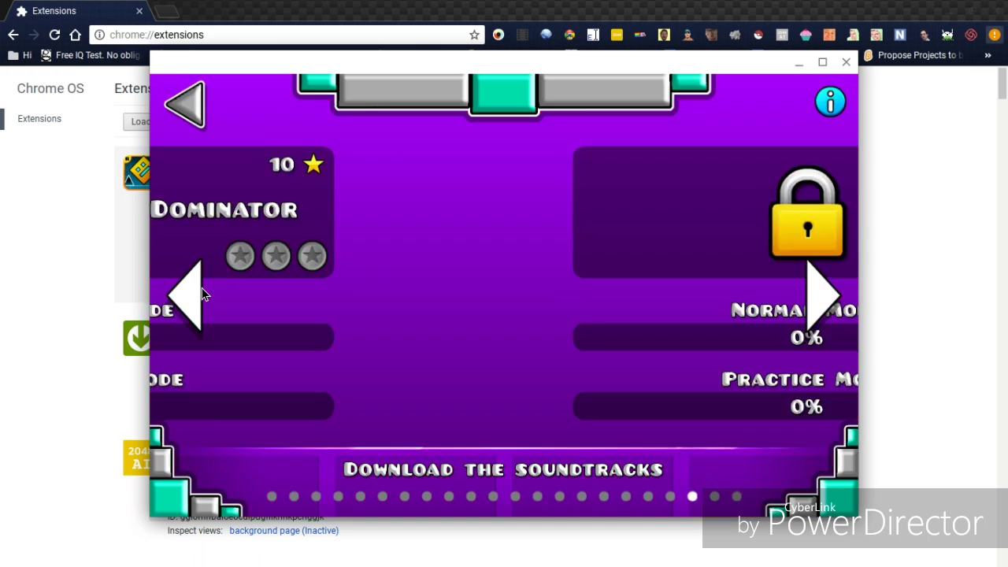
pyautogui.click(189, 295)
pyautogui.click(189, 296)
pyautogui.click(188, 105)
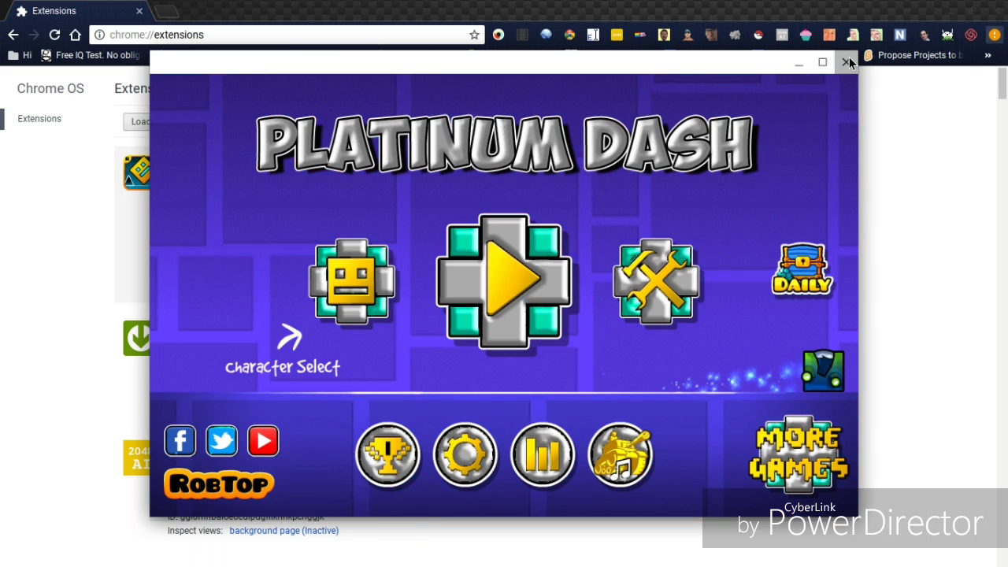
pyautogui.click(847, 62)
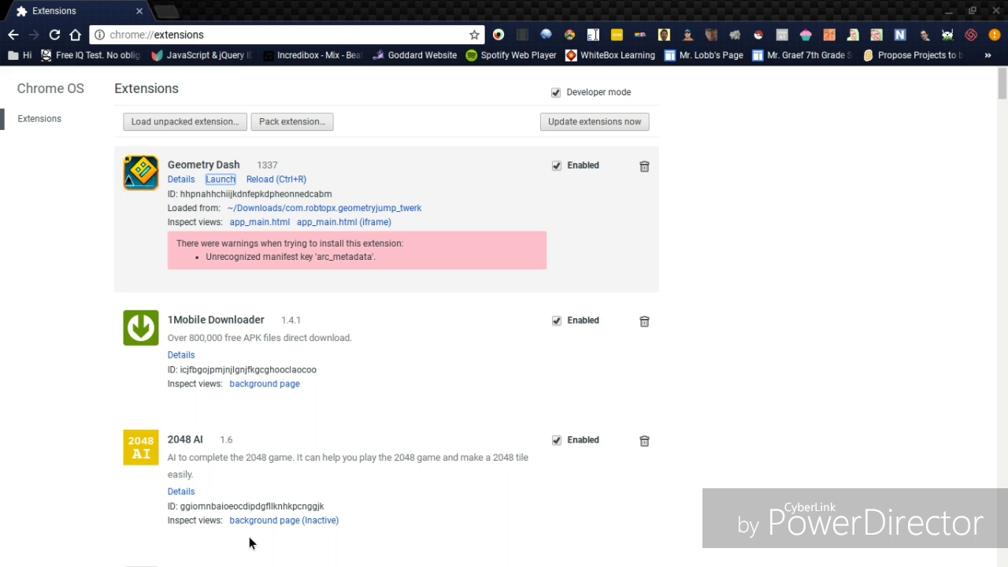
# - Open the Chrome OS status tray menu from the shelf on the left screen edge
pyautogui.moveTo(11, 520)
pyautogui.click(16, 504)
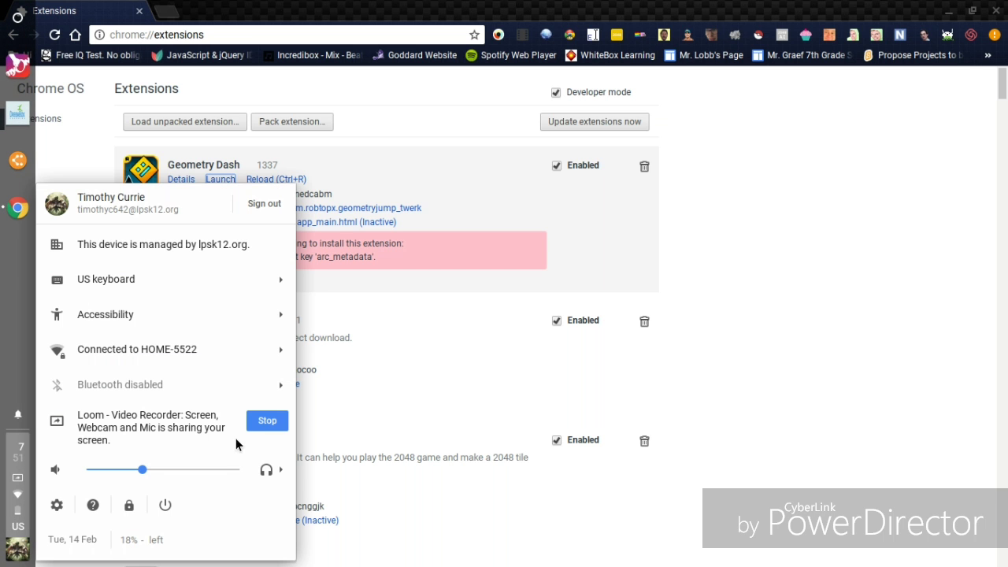